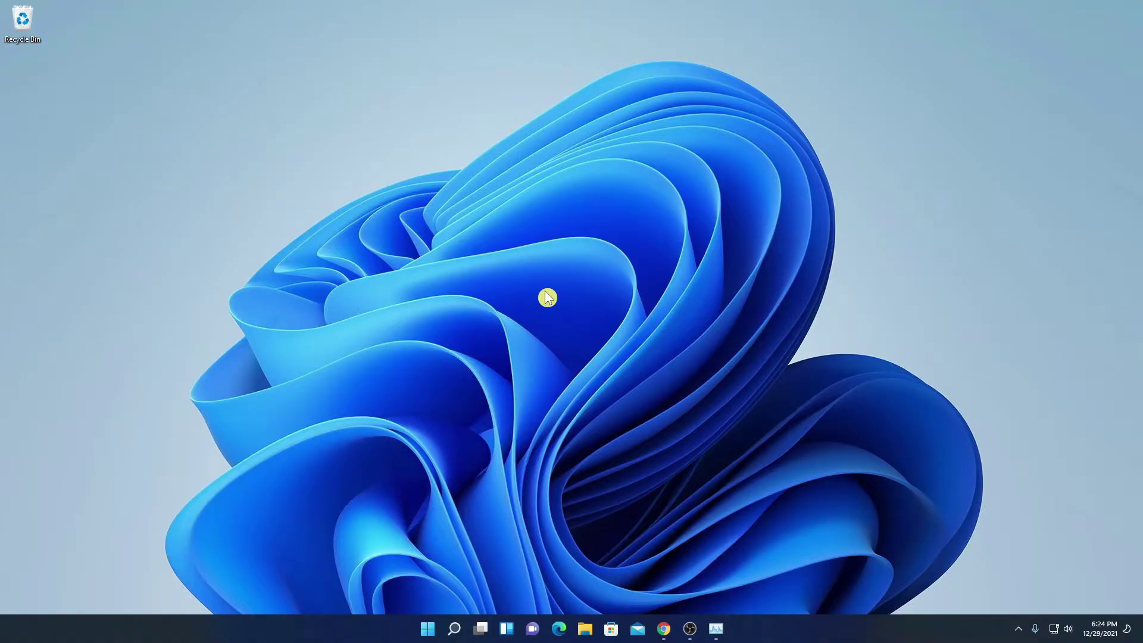
Read the system manufacturer and the B450 AORUS PRO WIFI model in System Information, then return to Chrome
left_click(454, 628)
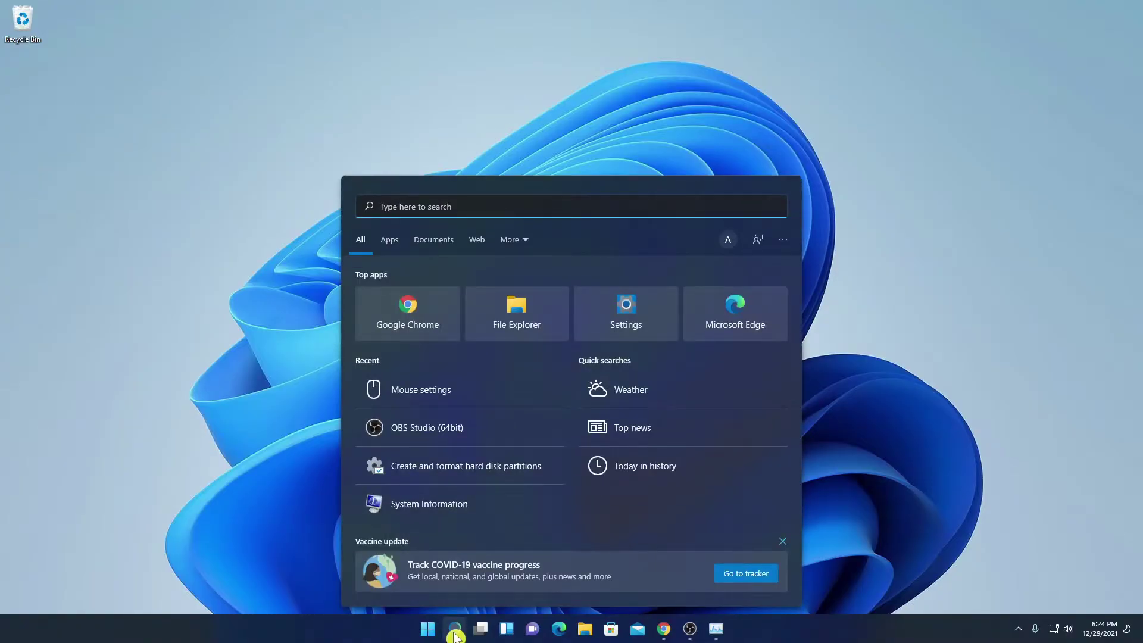
type("system Information")
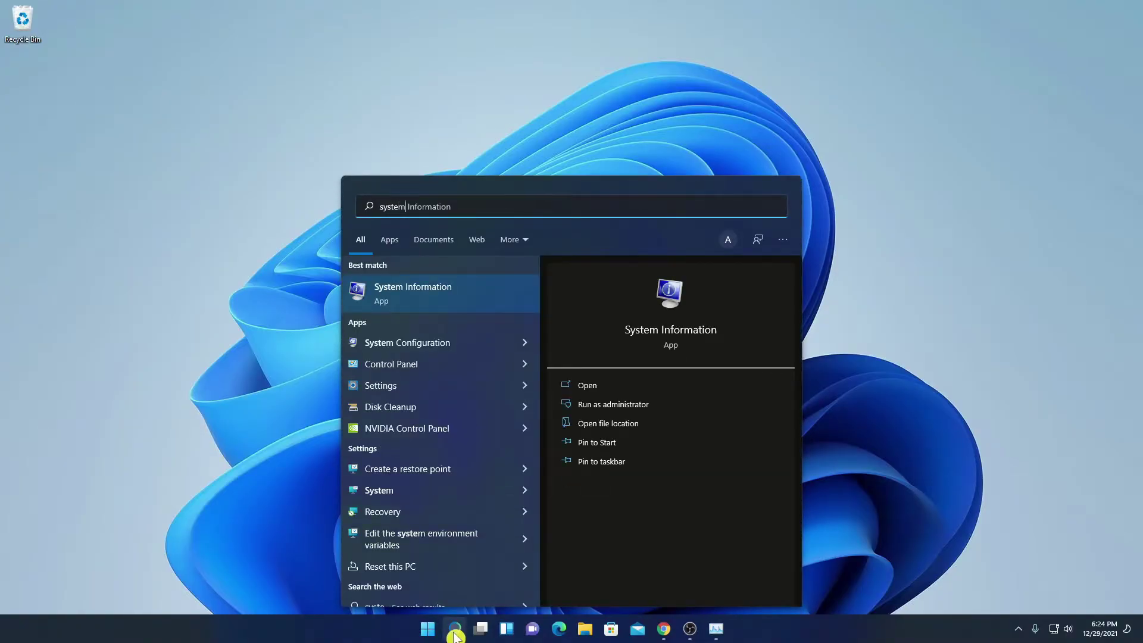
left_click(474, 294)
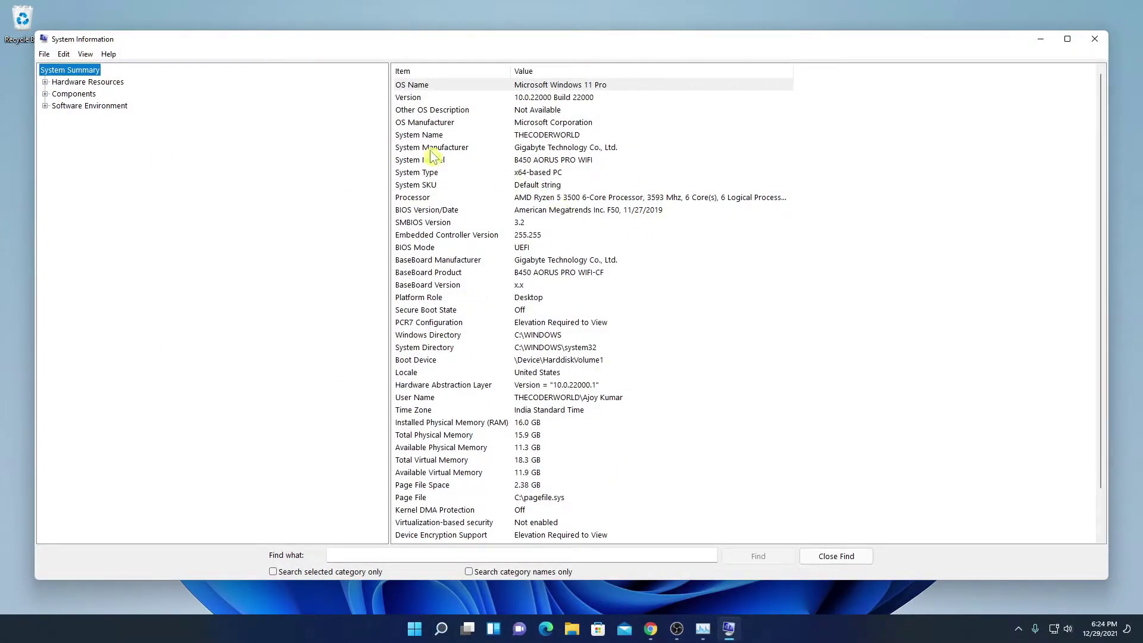
left_click(428, 150)
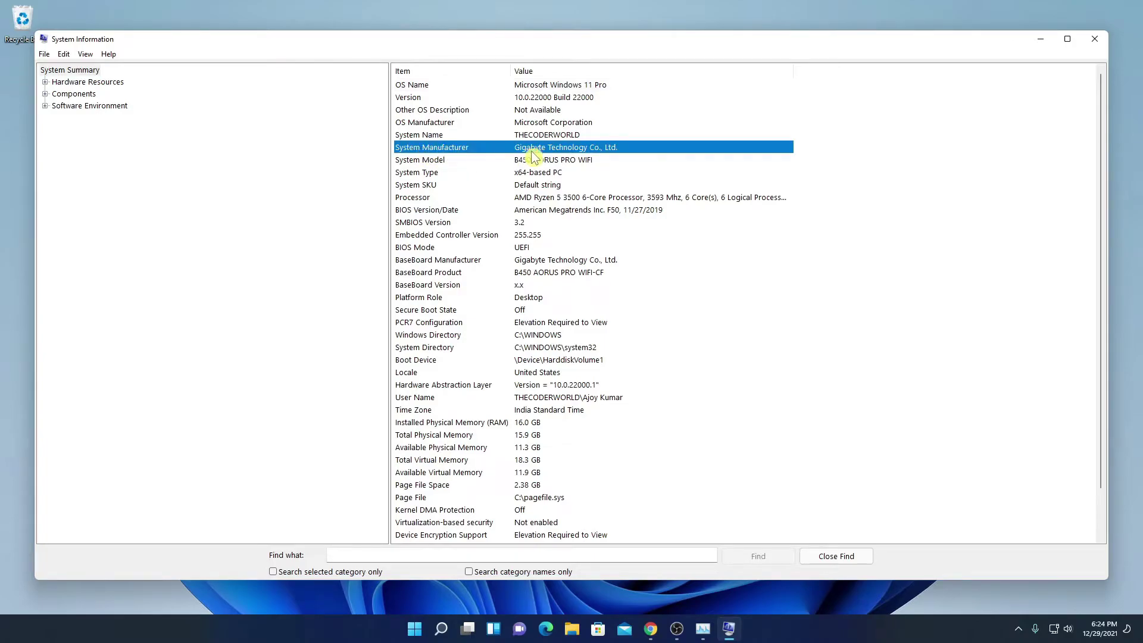
left_click(453, 161)
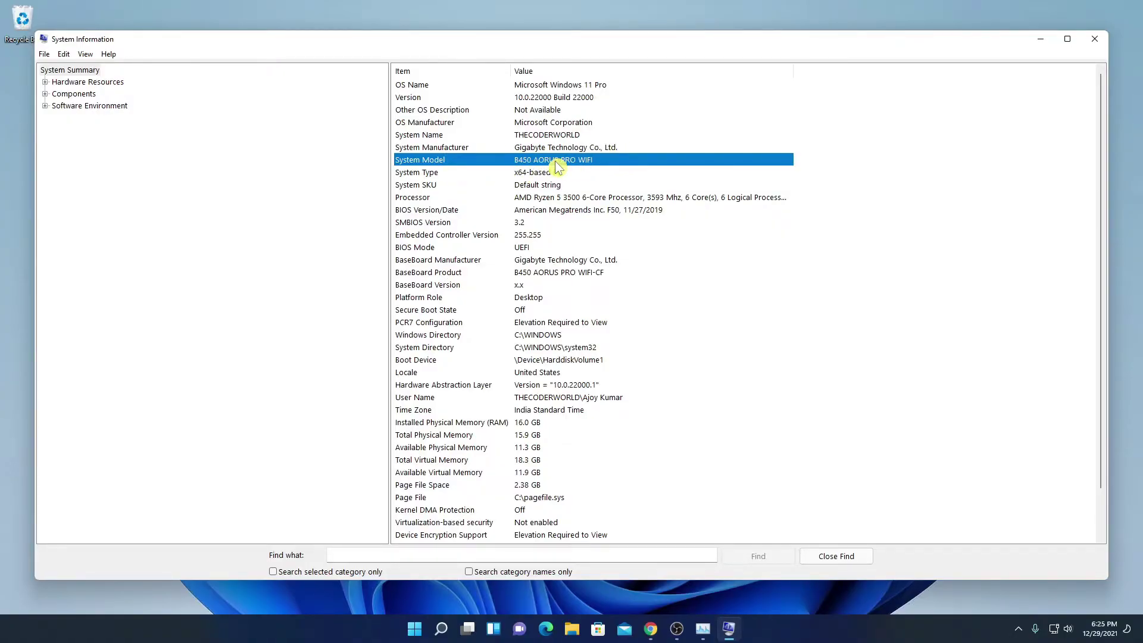
left_click(651, 630)
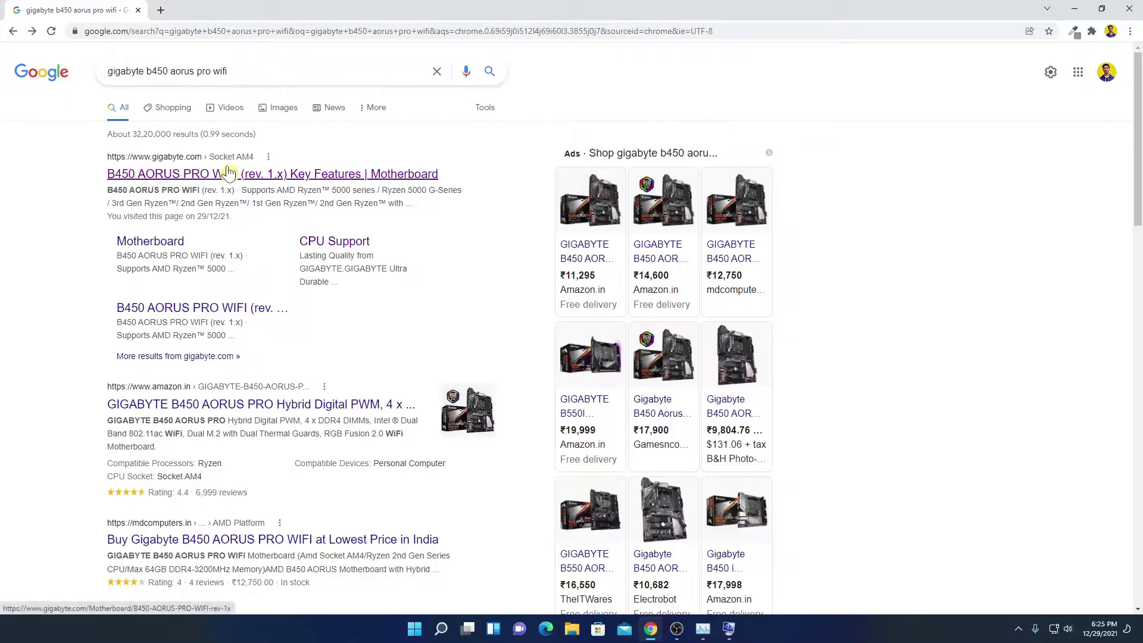
Go from the gigabyte.com result to the B450 AORUS PRO WIFI (rev. 1.x) support downloads
left_click(284, 187)
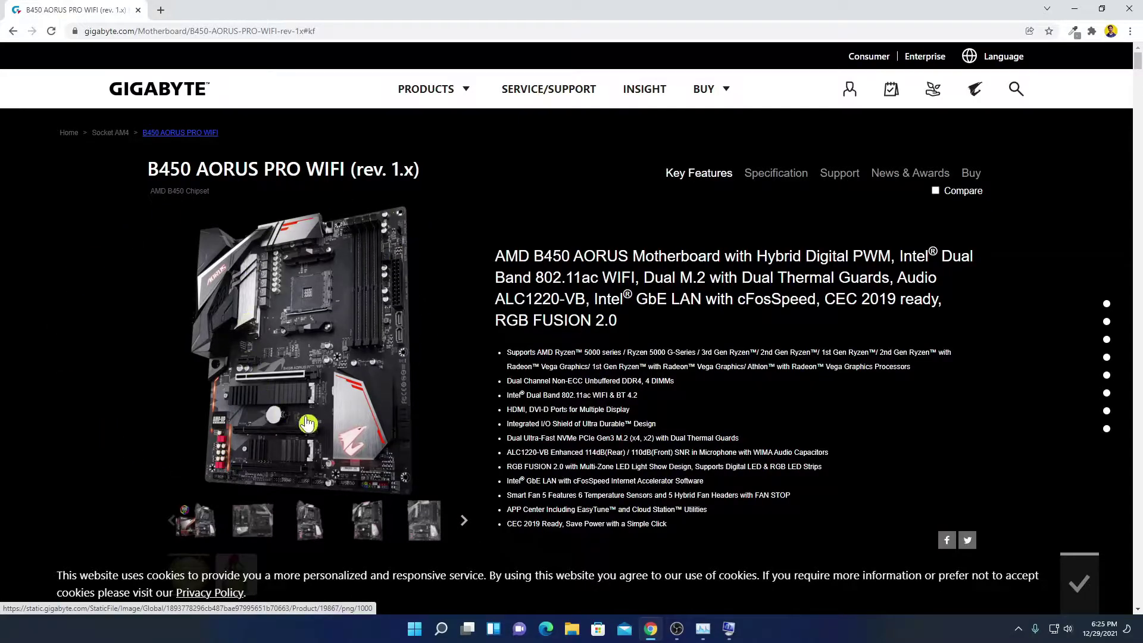
left_click(846, 184)
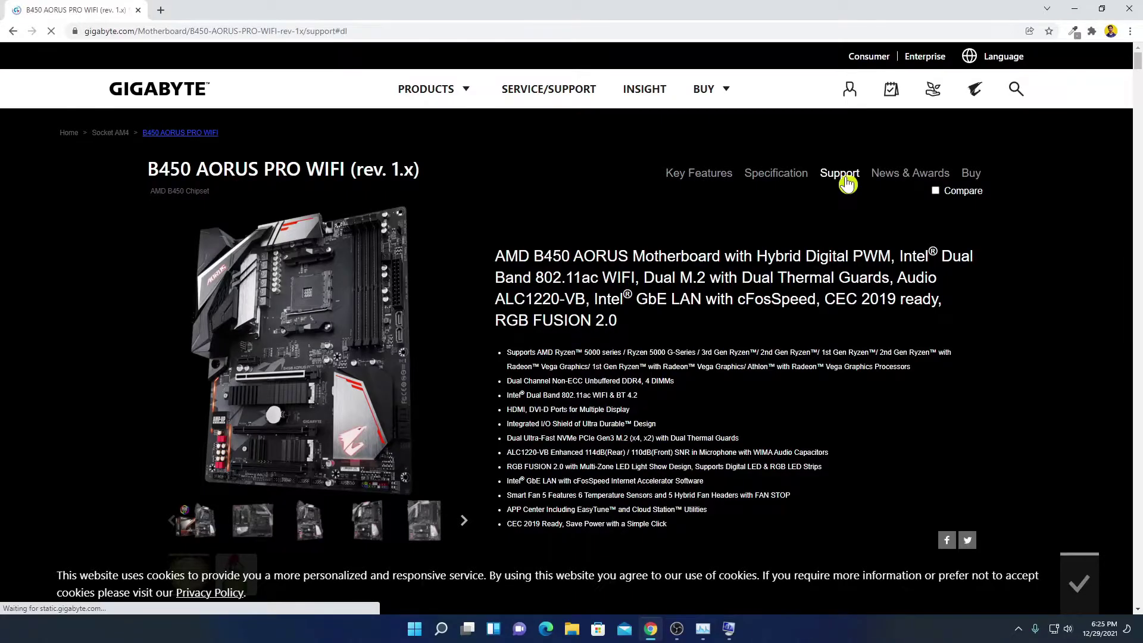
scroll(595, 255, "down", 3)
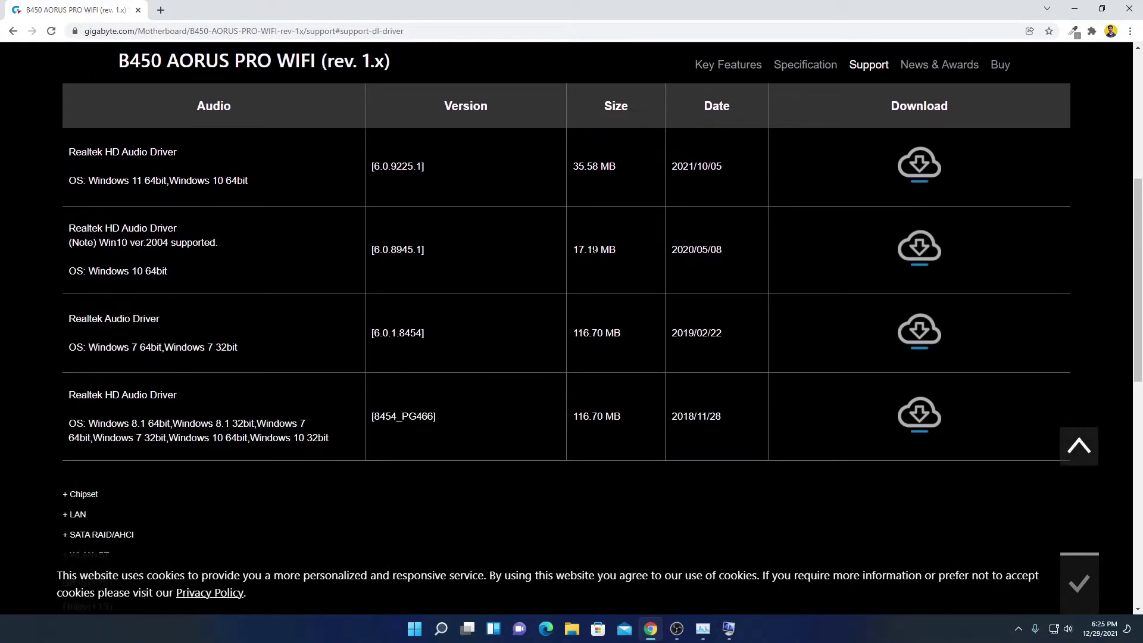
scroll(572, 284, "up", 5)
scroll(570, 289, "up", 1)
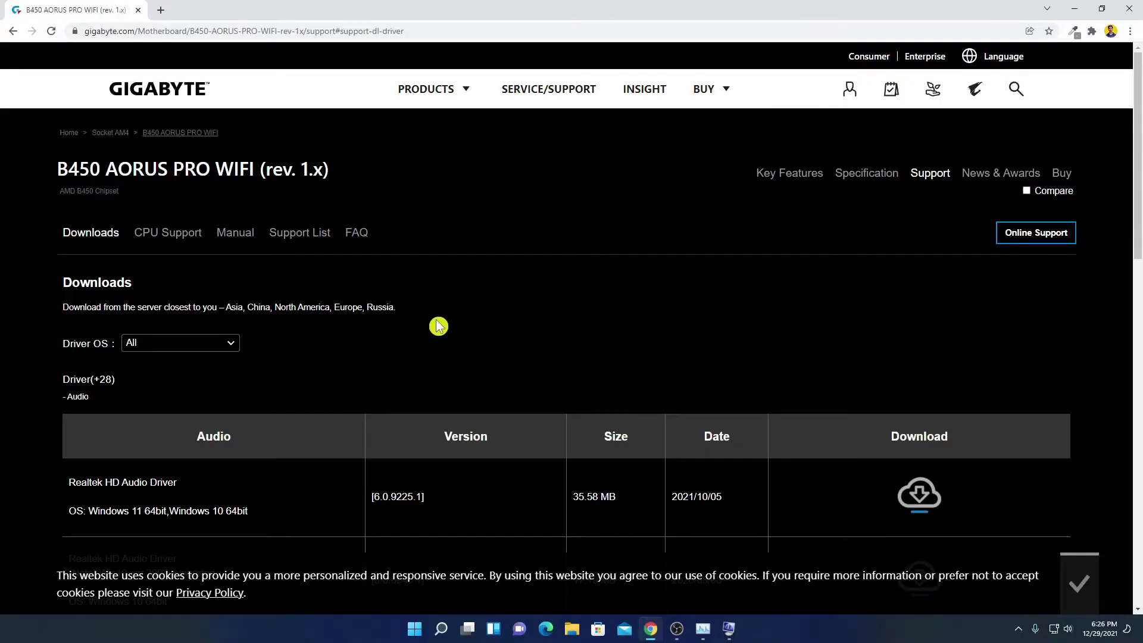
Filter the driver list to Windows 11 64bit
left_click(230, 350)
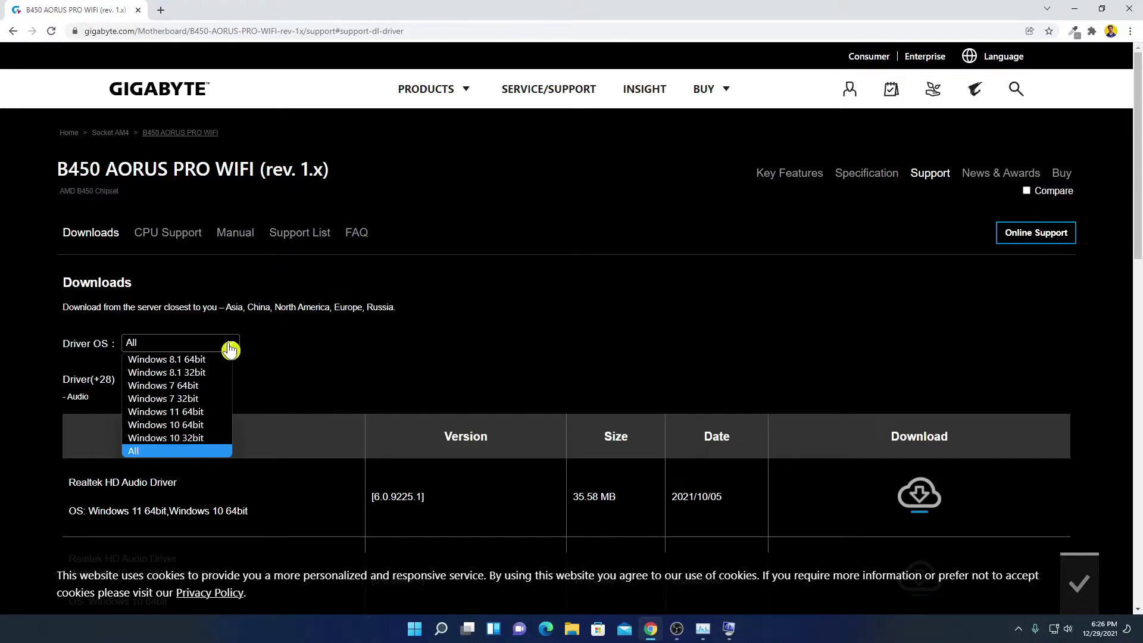
left_click(220, 417)
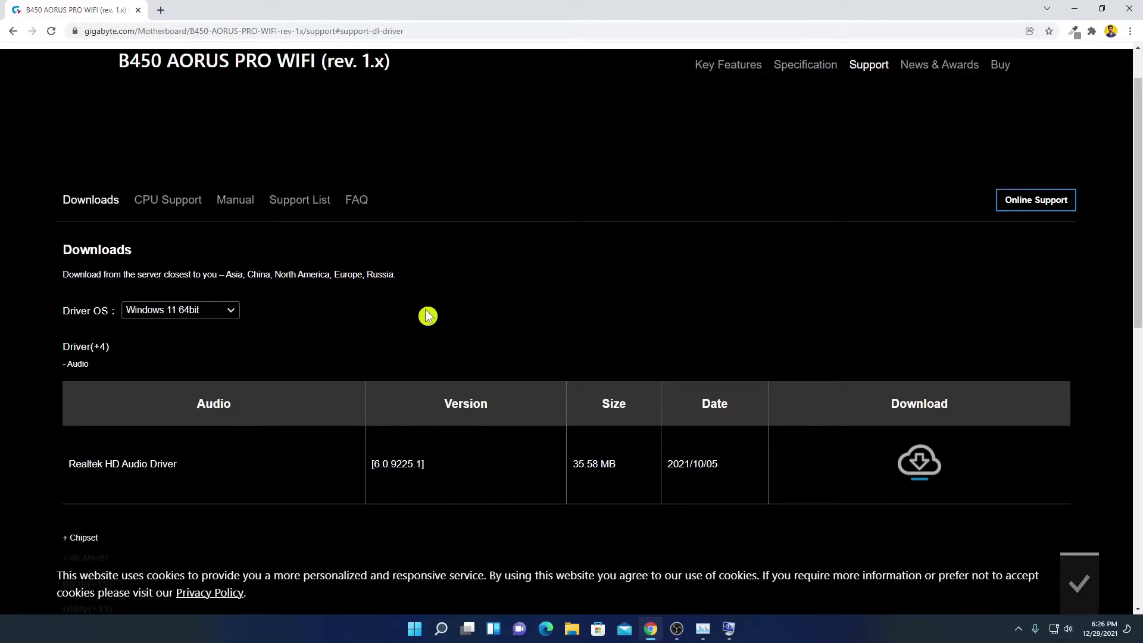
scroll(430, 315, "down", 5)
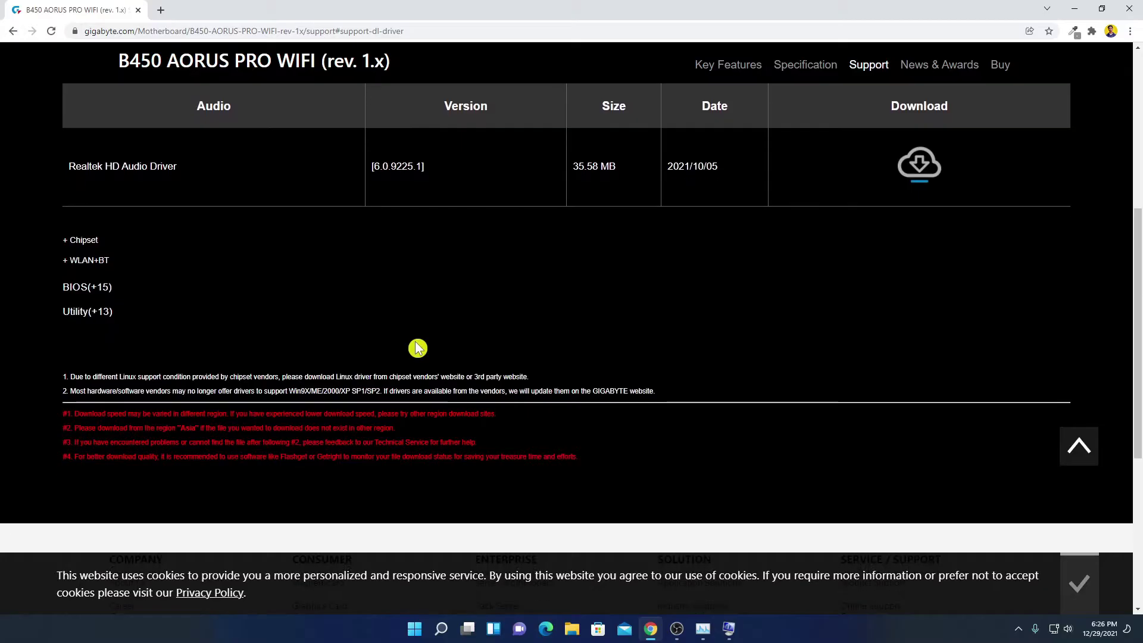
Download the Easy Tune B20.0214.1 zip from the Utility section and show it in its folder
left_click(88, 320)
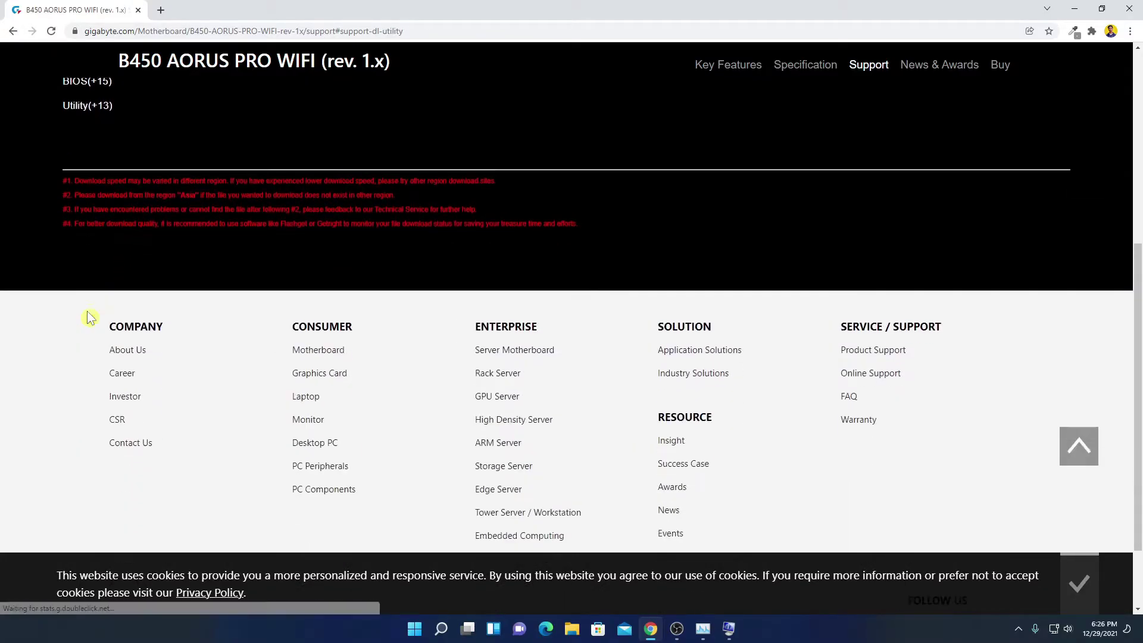
scroll(251, 306, "down", 4)
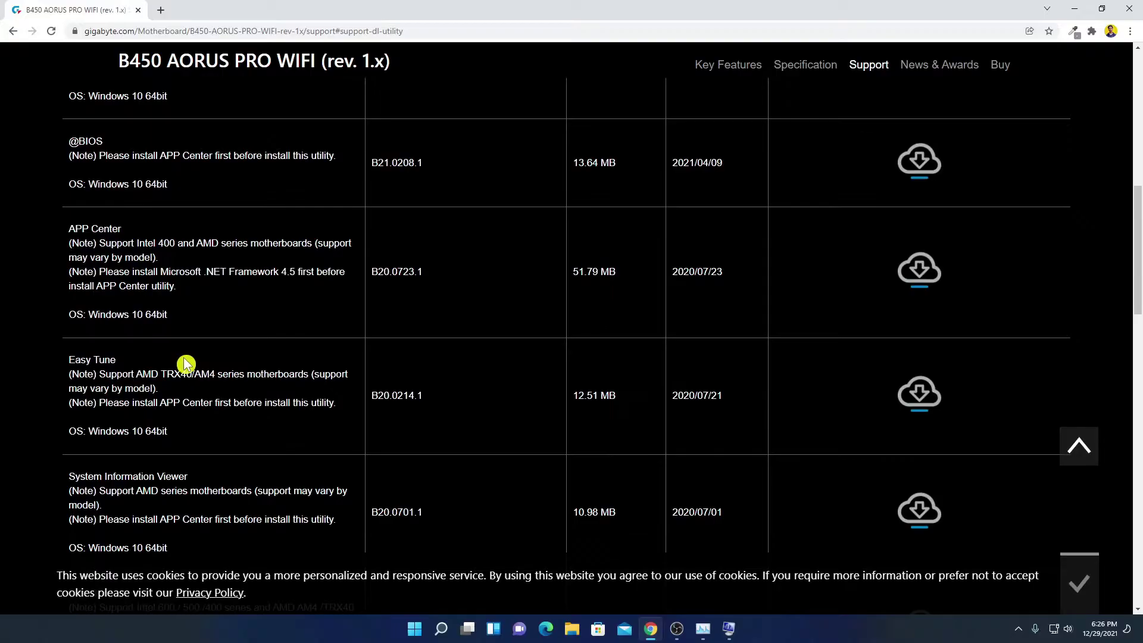
left_click(920, 400)
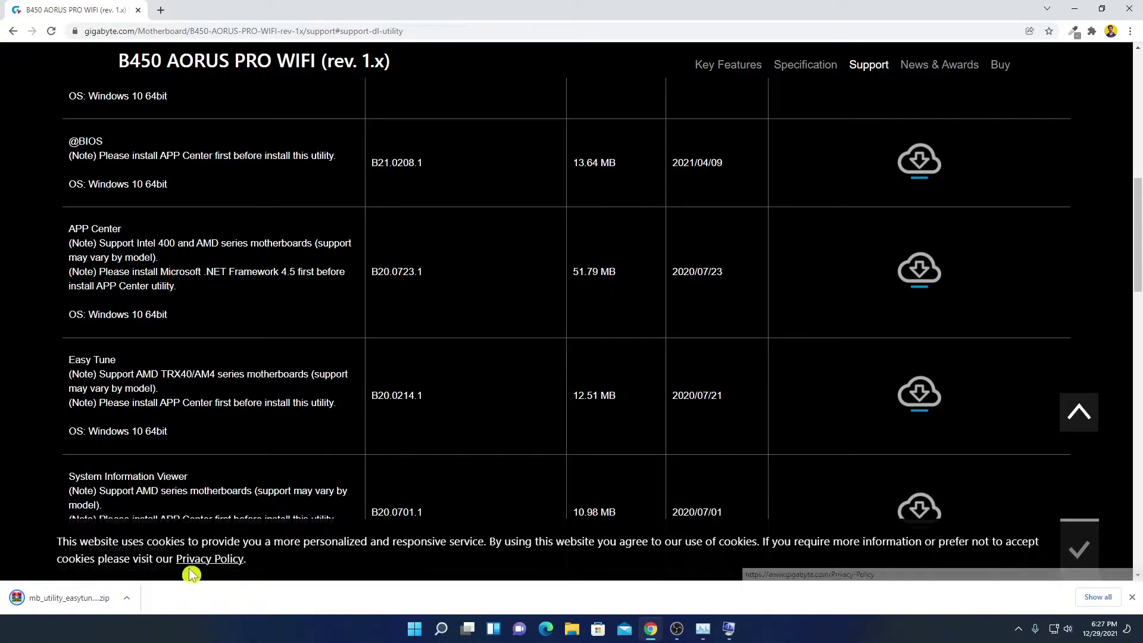
left_click(128, 601)
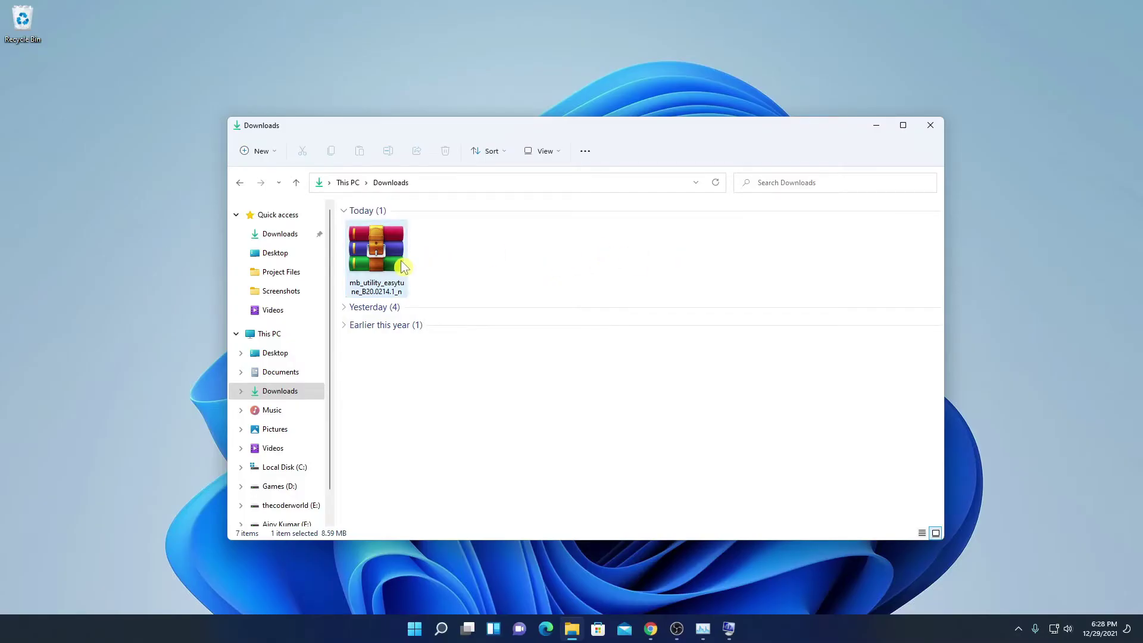
Extract the EasyTune zip and run its setup through the InstallShield wizard to install EasyTune B20.0214.1
right_click(396, 263)
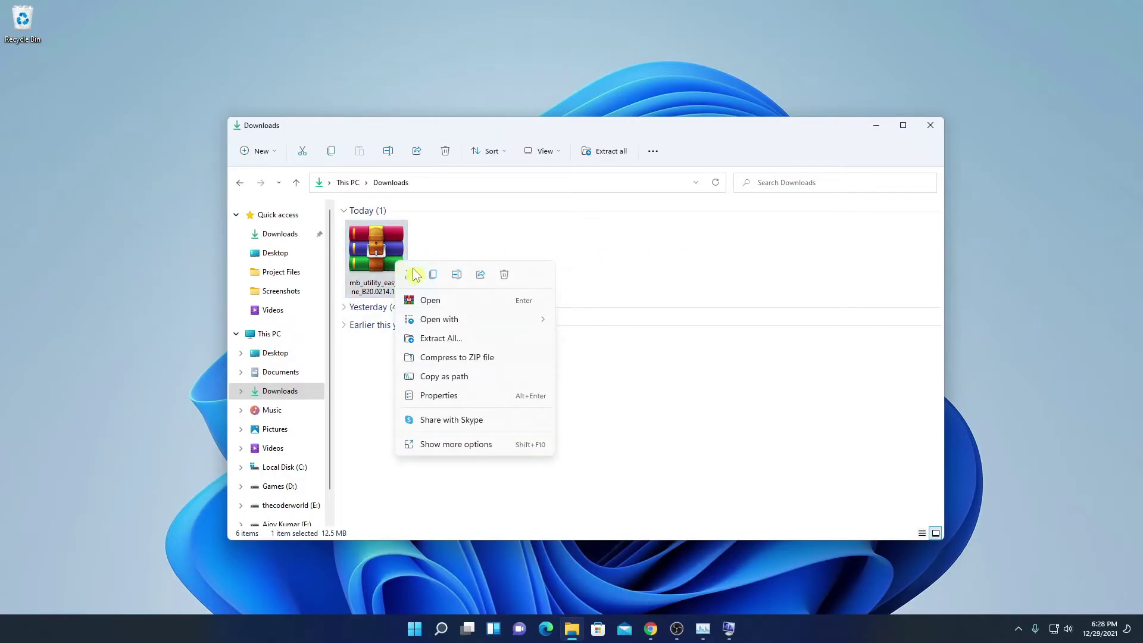
left_click(452, 338)
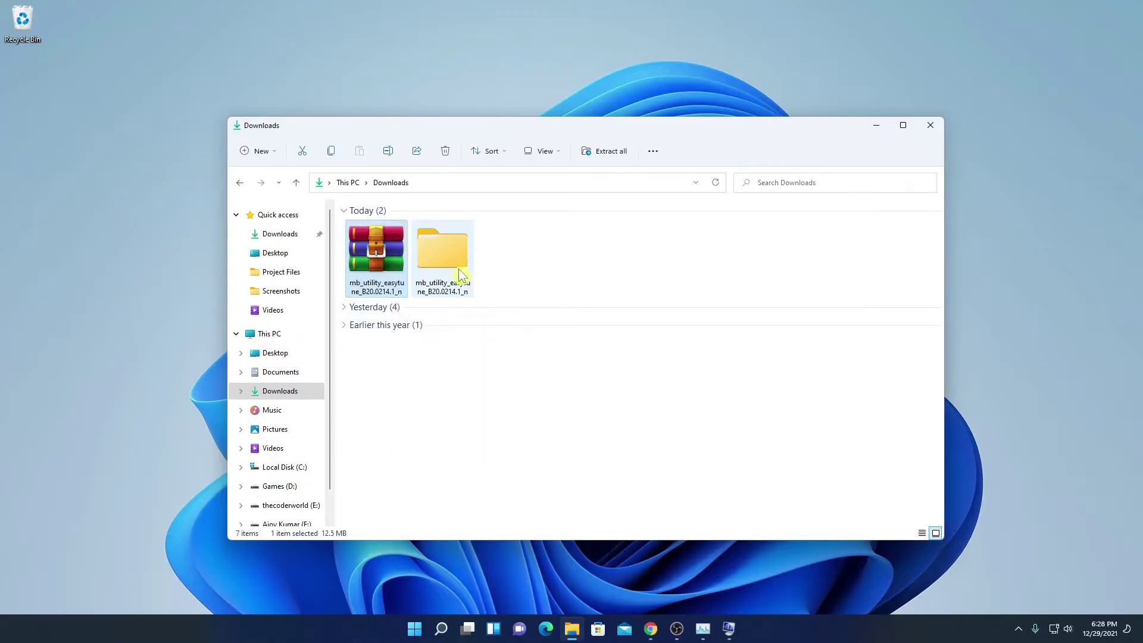
double_click(460, 275)
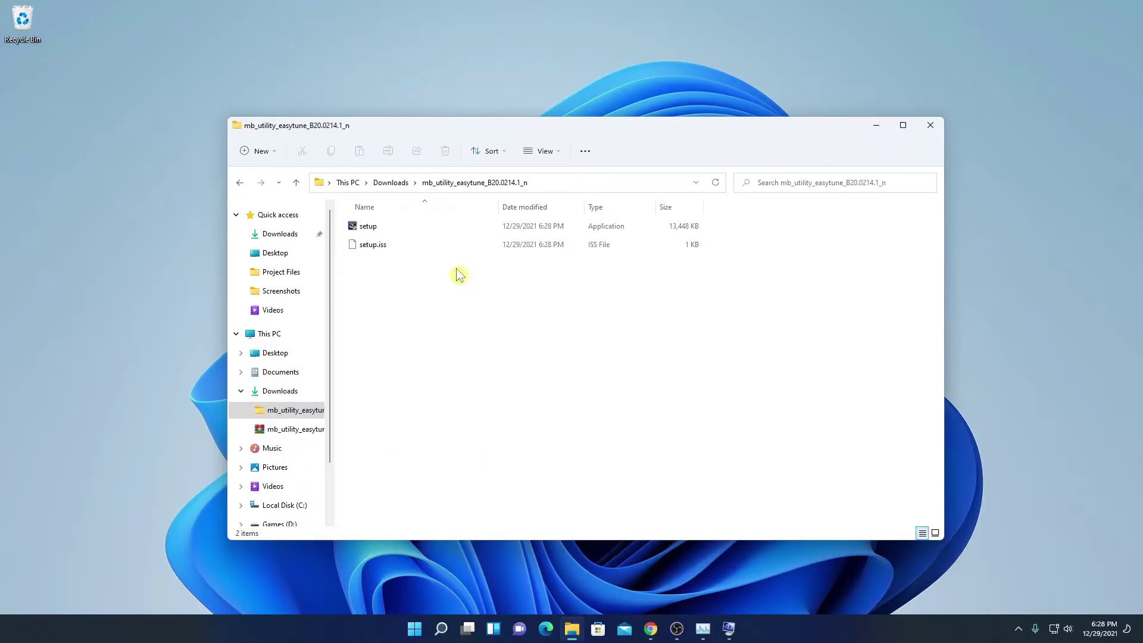
double_click(640, 231)
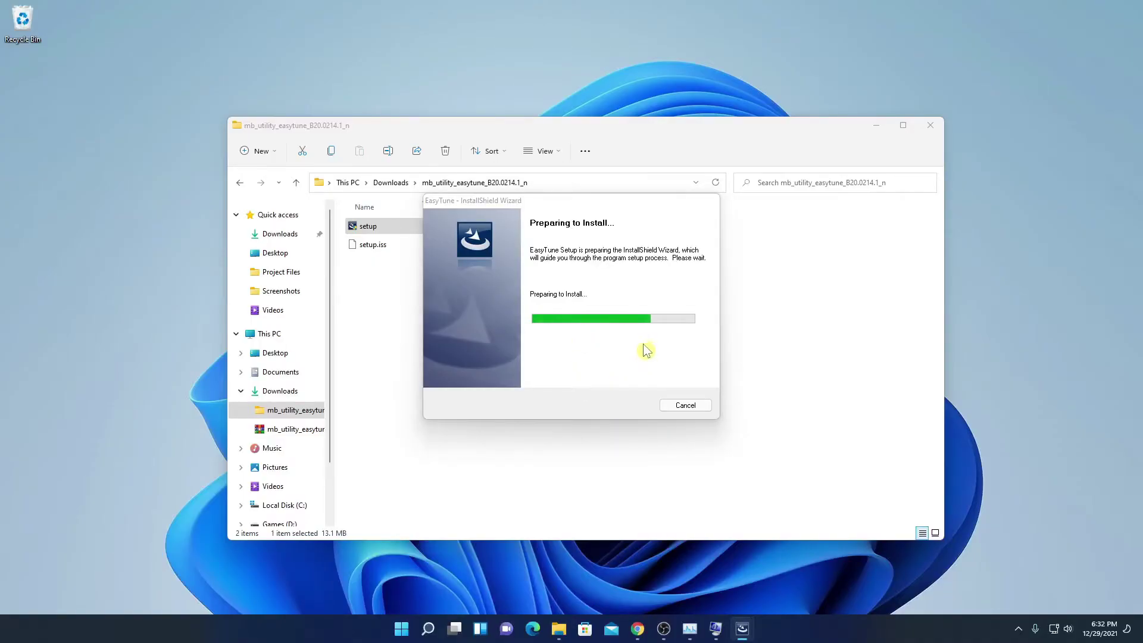
left_click(645, 421)
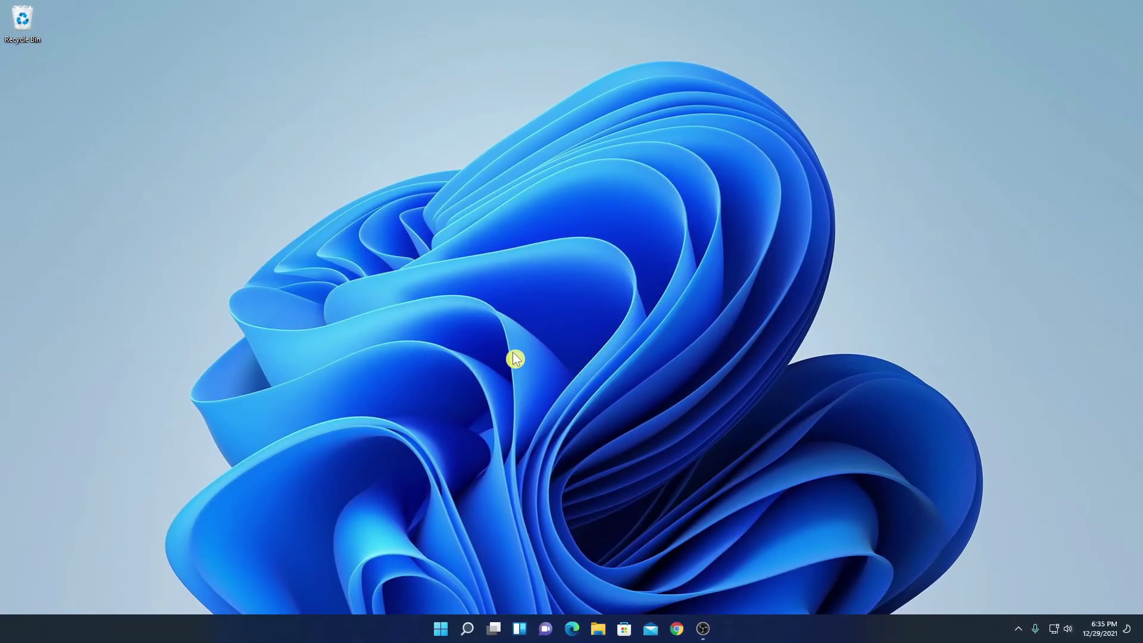
Search Windows for 'easytune' and launch the EasyTune app
left_click(467, 629)
type("easytune")
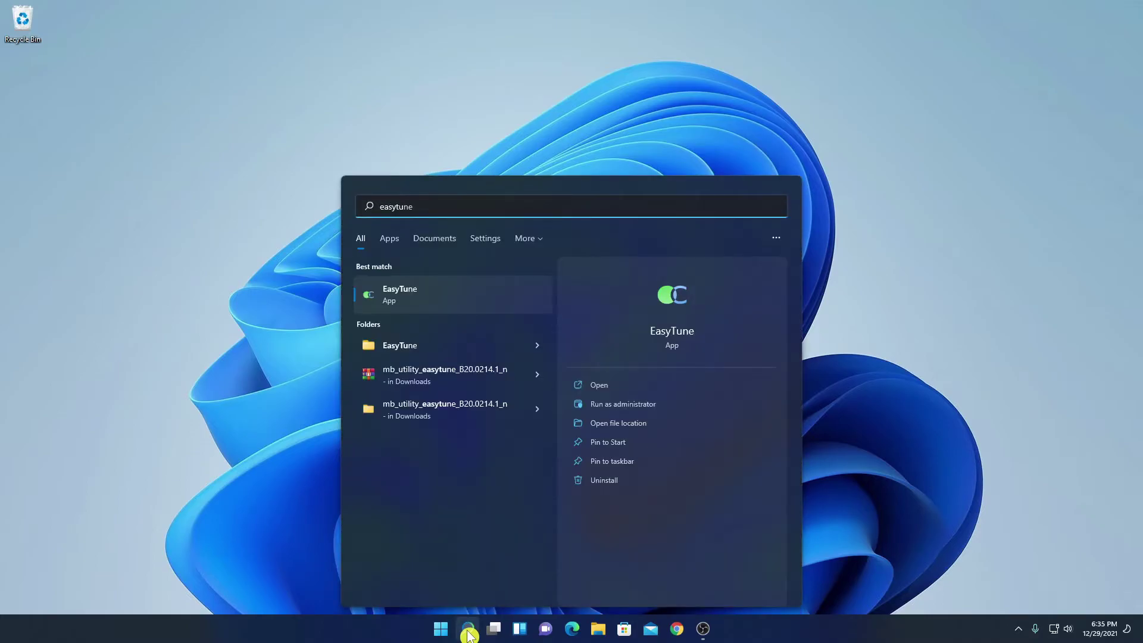
key("Tab")
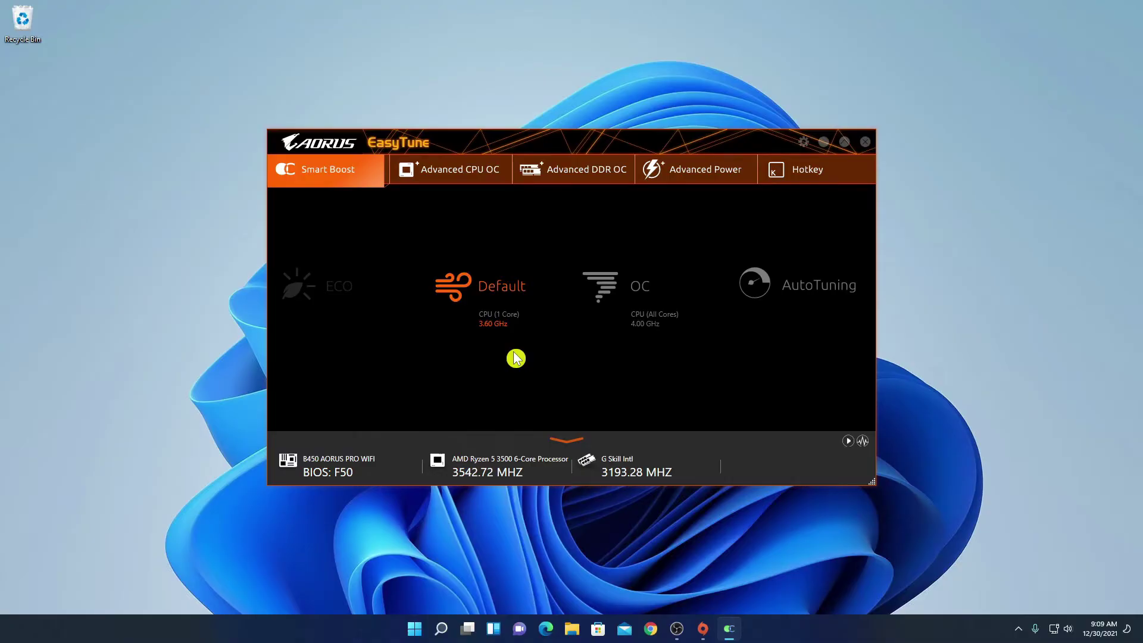
Change the CPU Ratio from 36 to 41 on the Advanced CPU OC page, apply, and minimise EasyTune
left_click(478, 177)
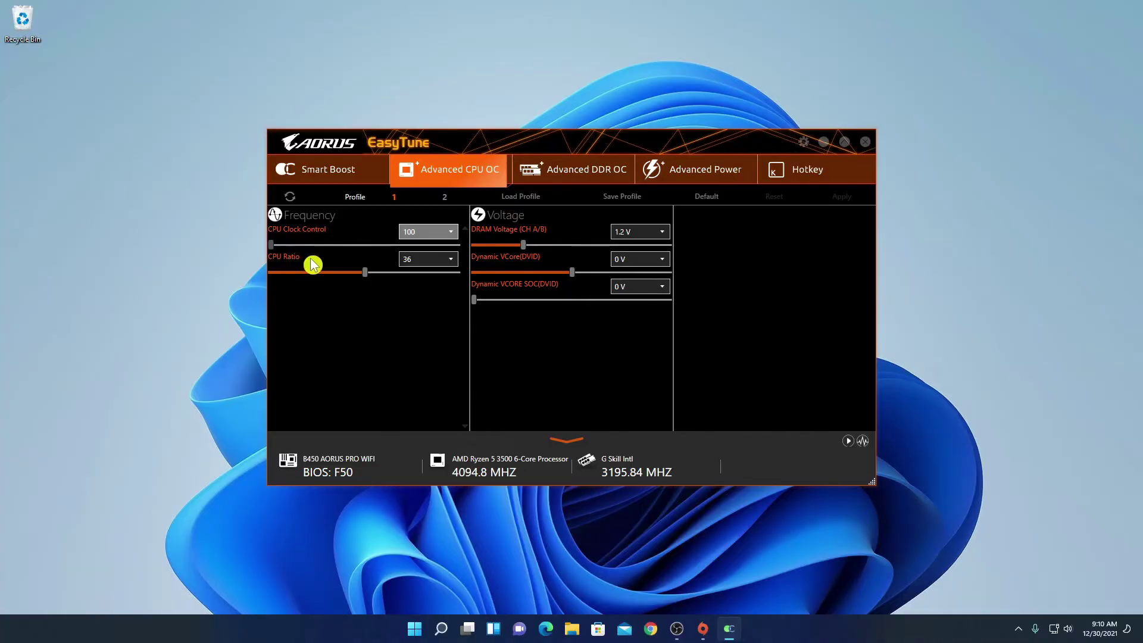
left_click(451, 260)
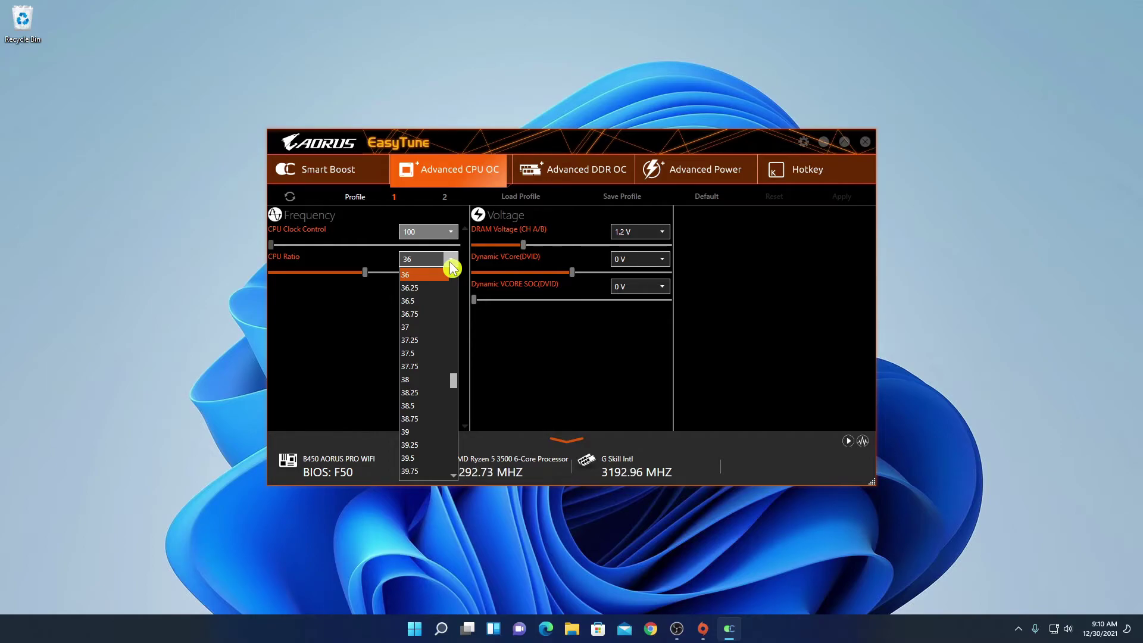
scroll(441, 353, "down", 2)
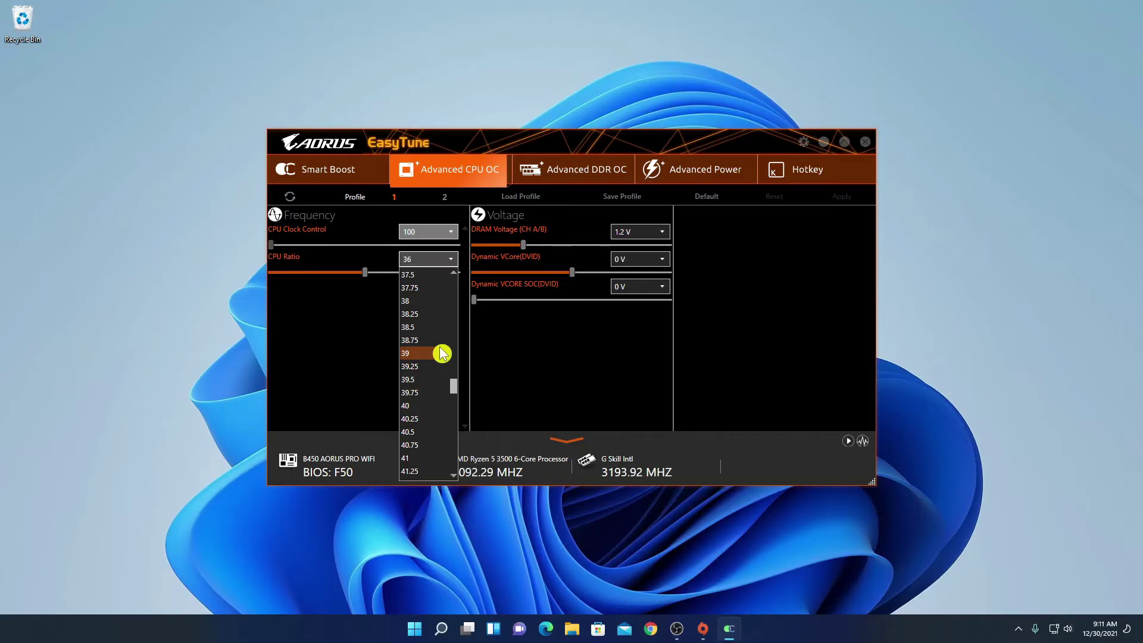
left_click(433, 461)
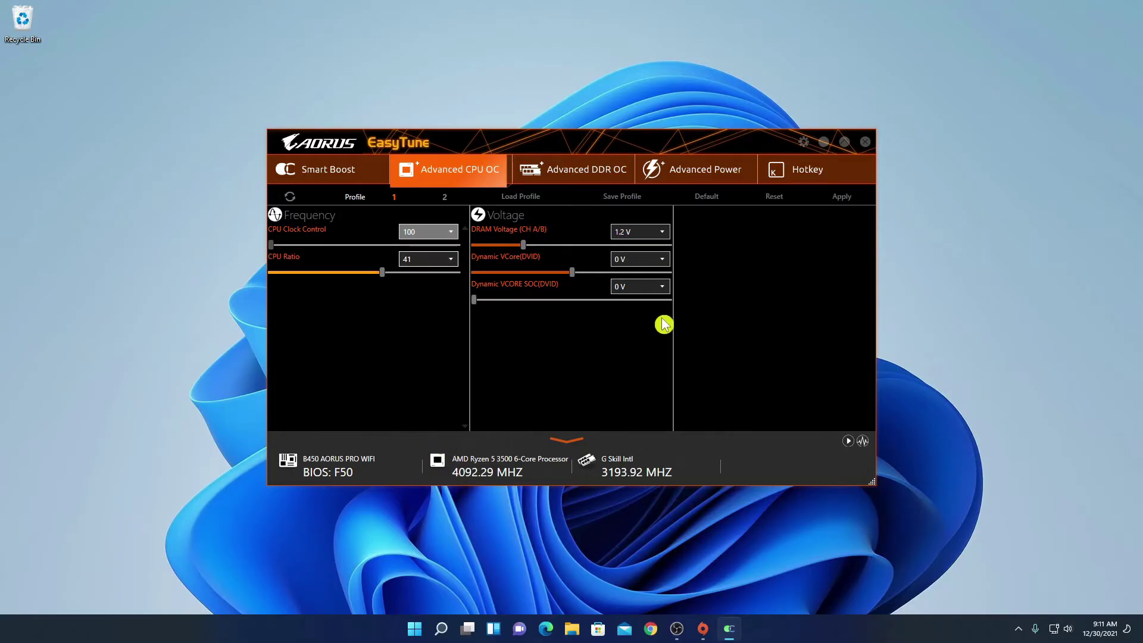
left_click(837, 198)
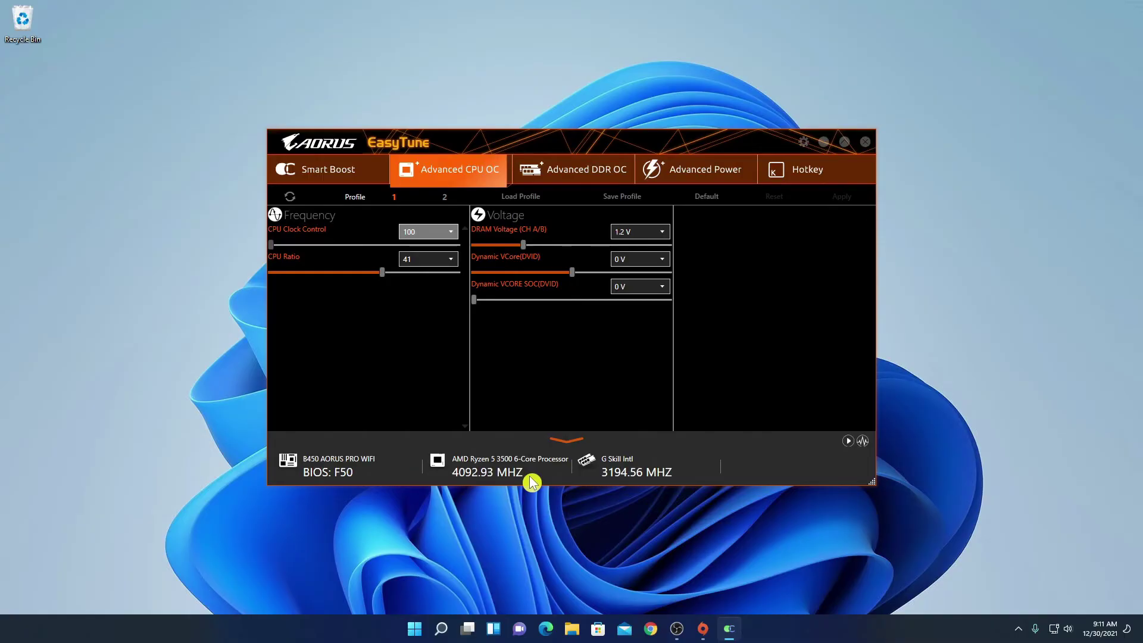
left_click(823, 143)
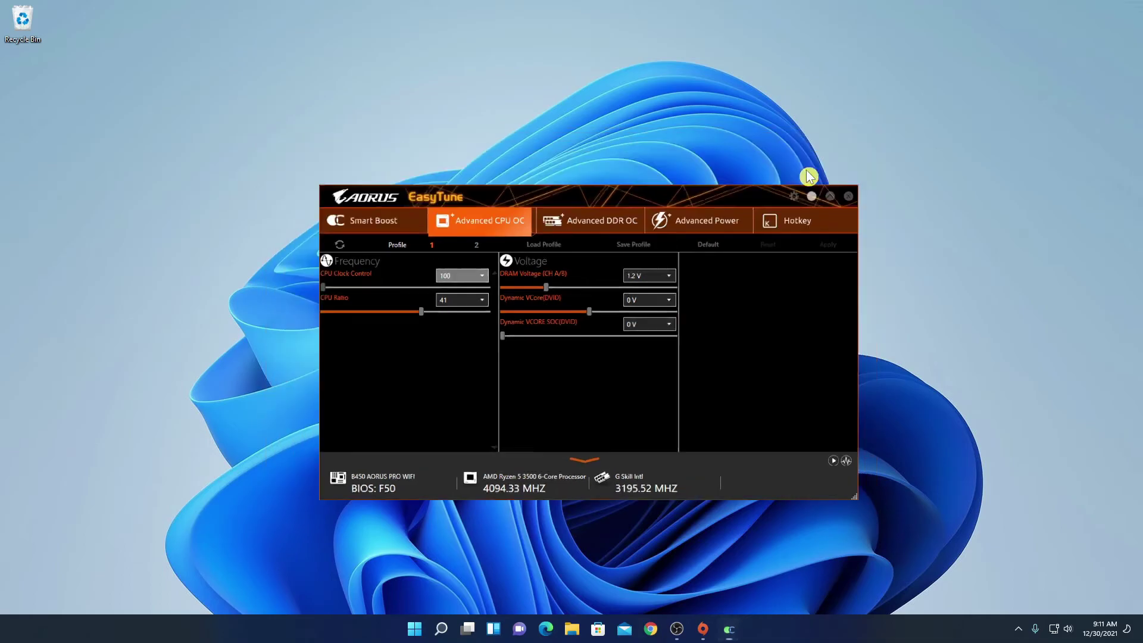
Confirm the Ryzen 5 3500 runs at 4.06 GHz in Task Manager's Performance view, then minimise it
right_click(418, 630)
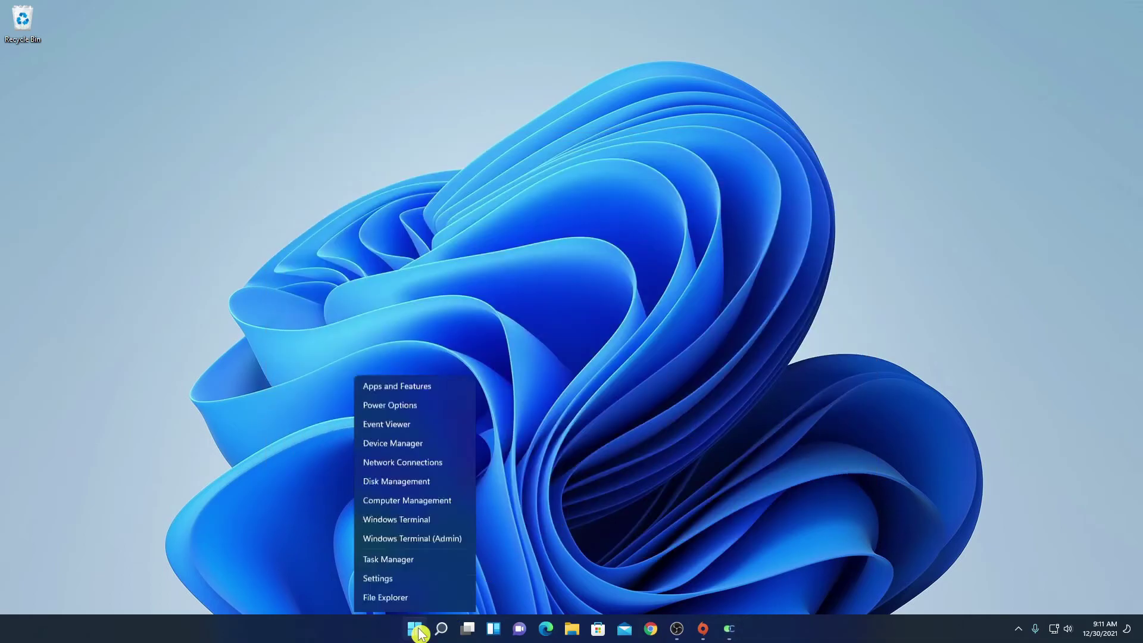
left_click(417, 481)
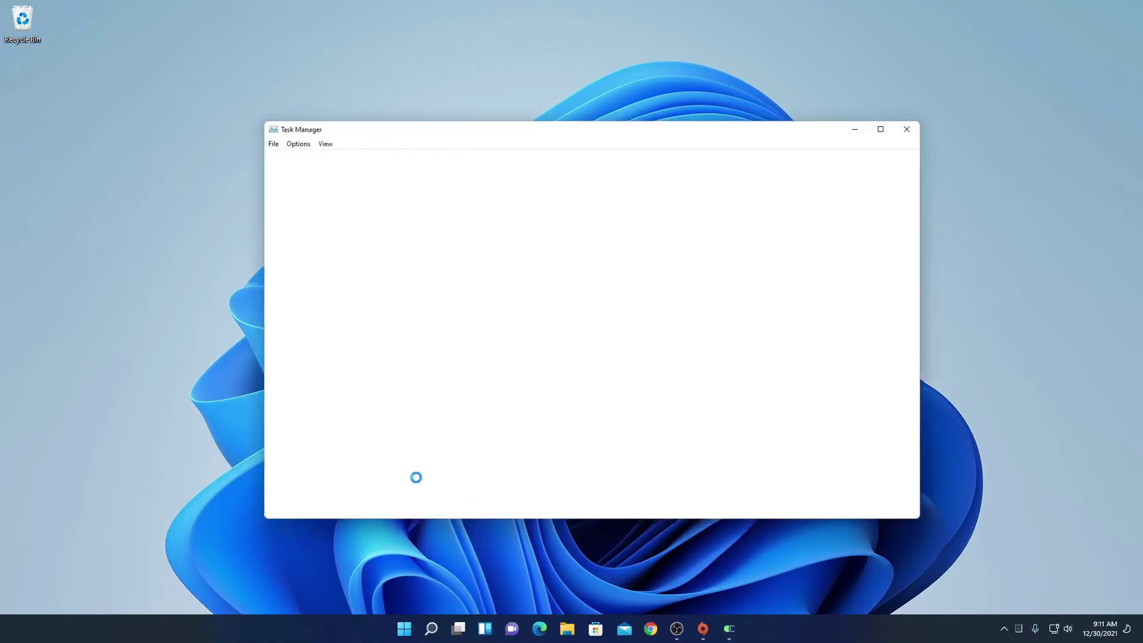
left_click(313, 151)
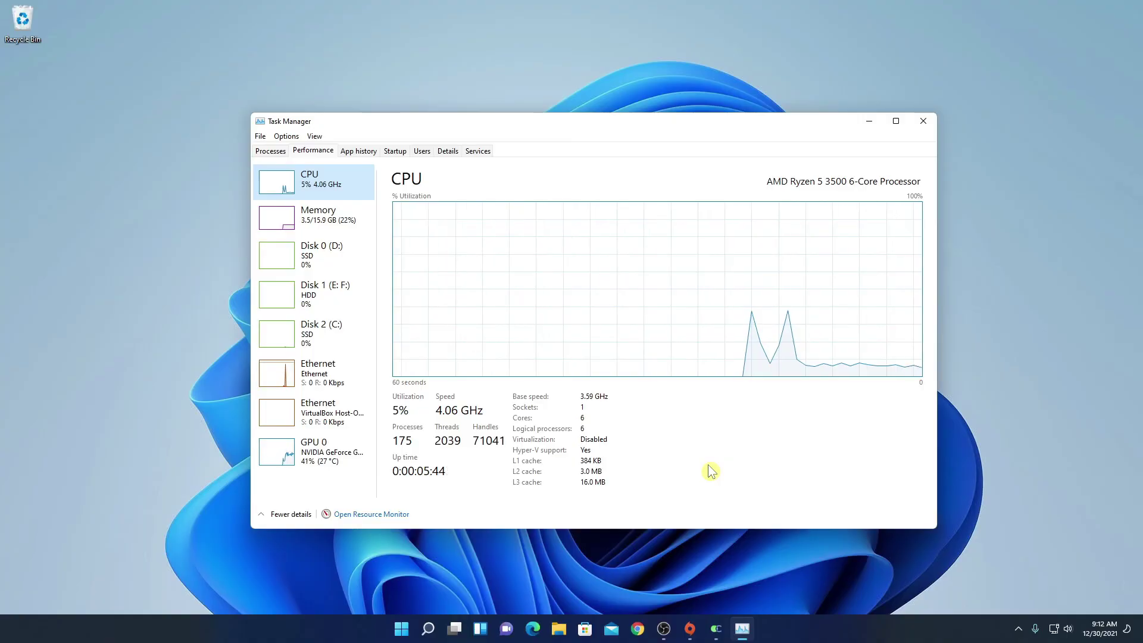
left_click(869, 122)
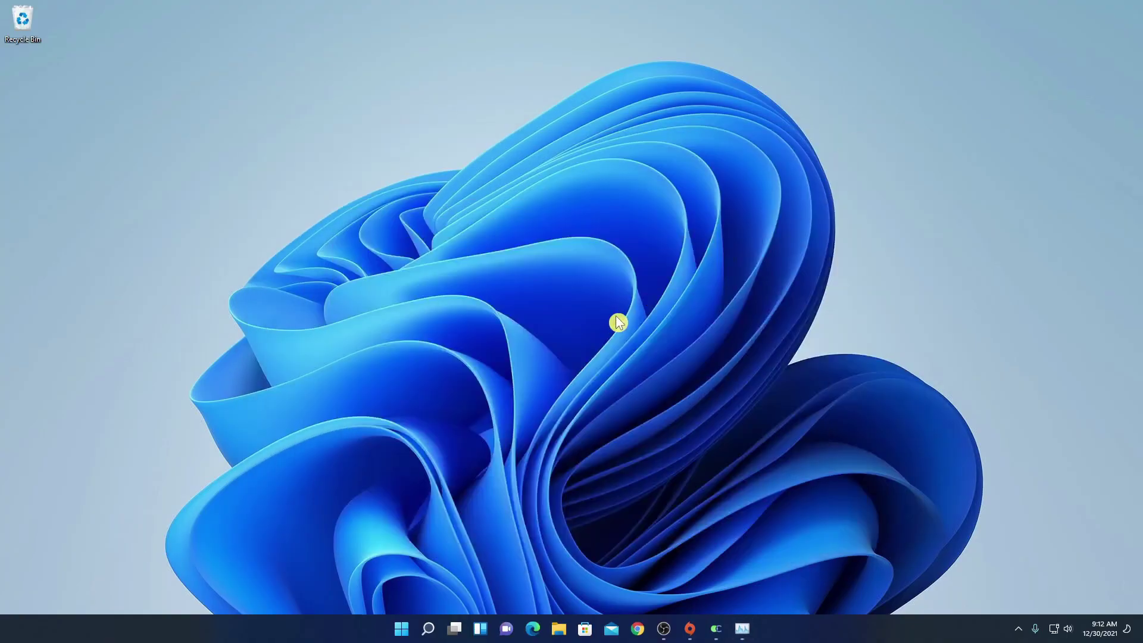